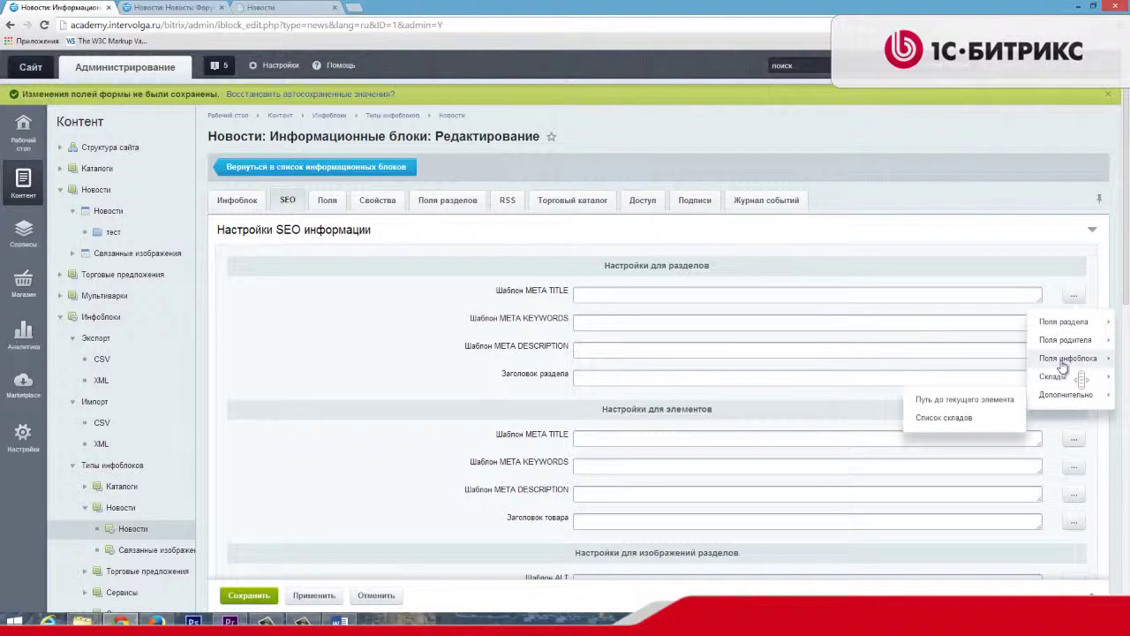
# - Review the placeholders offered for the section META TITLE template and the SEO templates for elements and images in the Новости infoblock
pyautogui.moveTo(1055, 356)
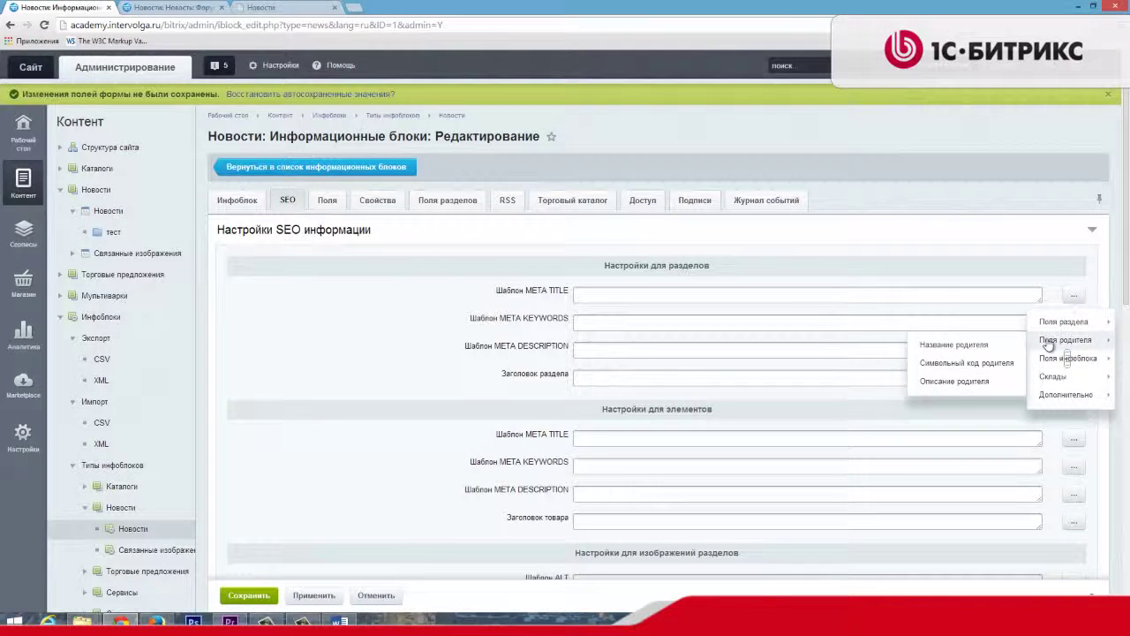
pyautogui.moveTo(1060, 320)
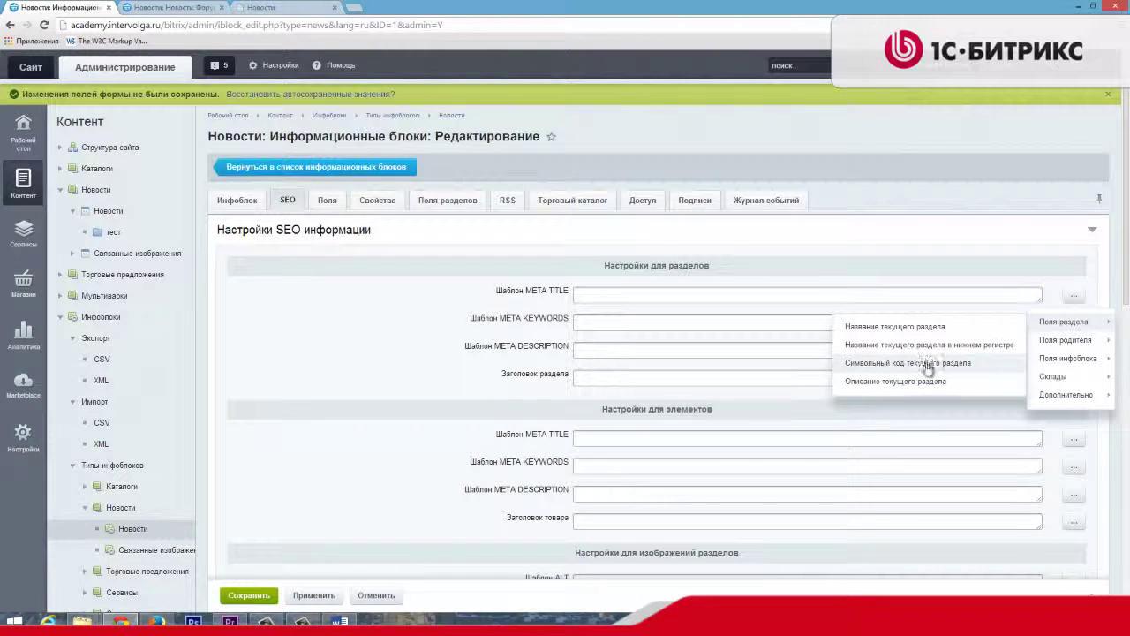
pyautogui.click(933, 326)
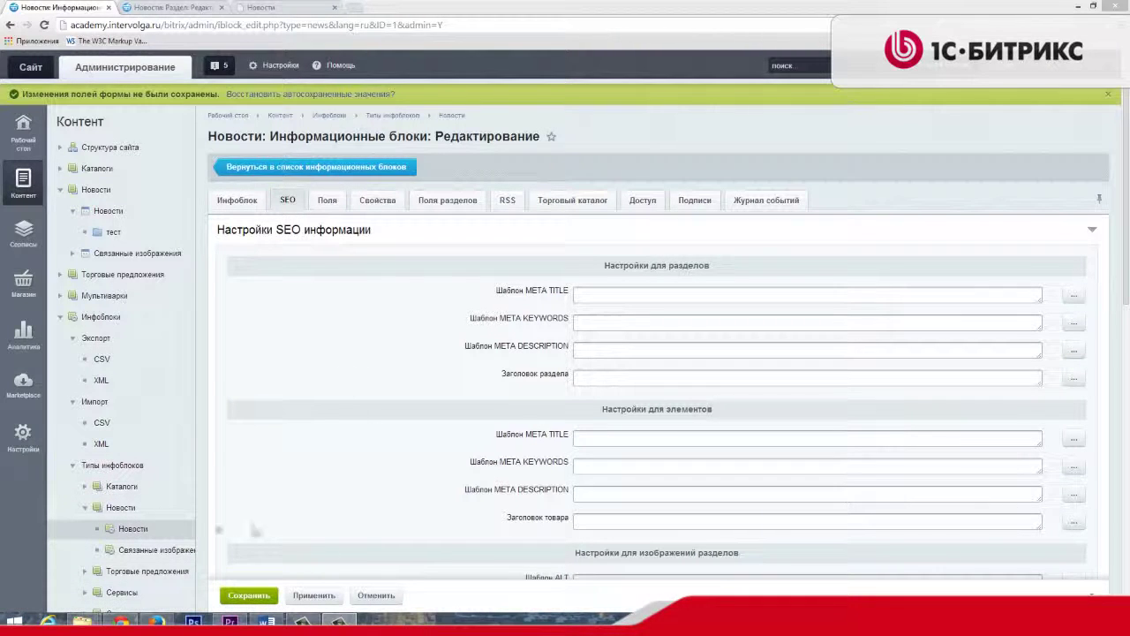
pyautogui.scroll(-3, 309, 388)
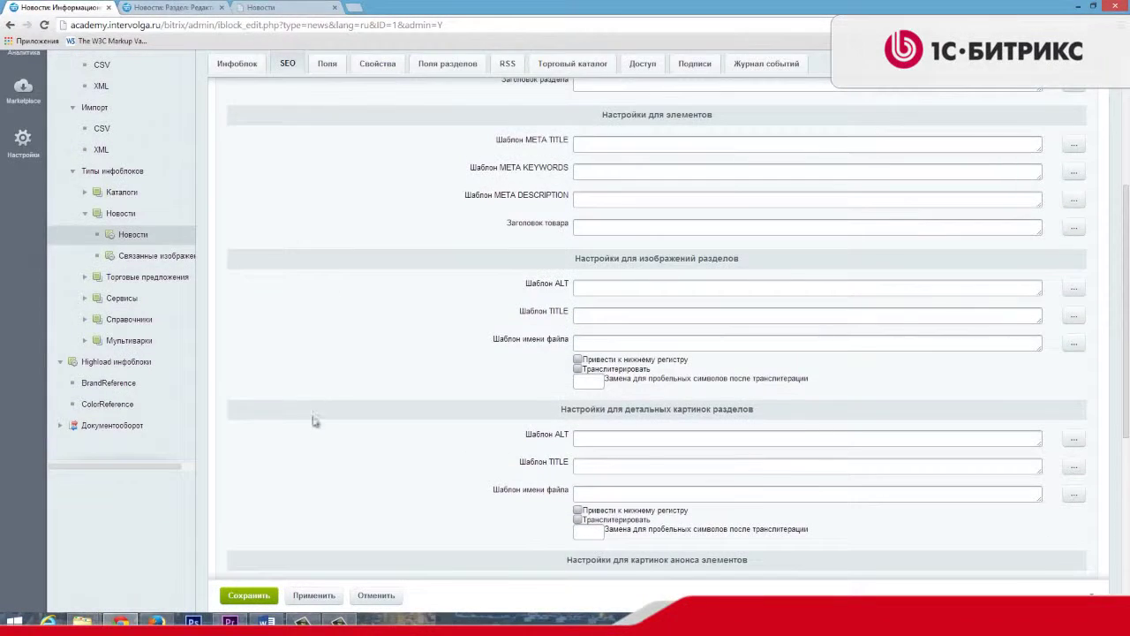
pyautogui.scroll(-1, 315, 421)
pyautogui.scroll(5, 318, 432)
pyautogui.scroll(-1, 279, 247)
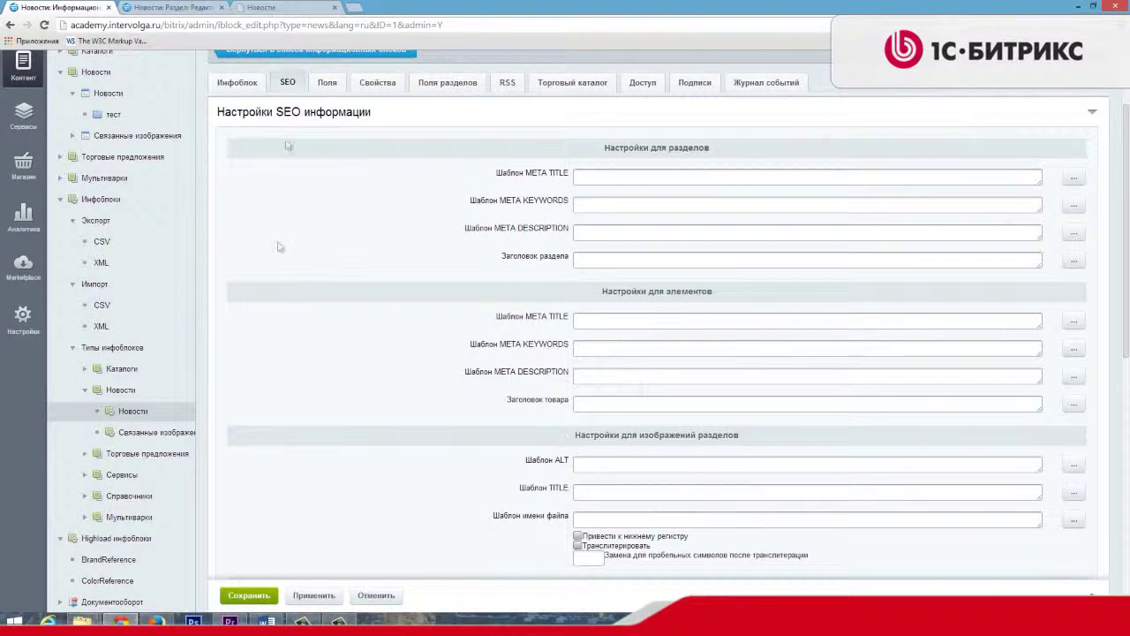
# - Enable a separate META TITLE template for the тест section and its subsections
pyautogui.click(158, 6)
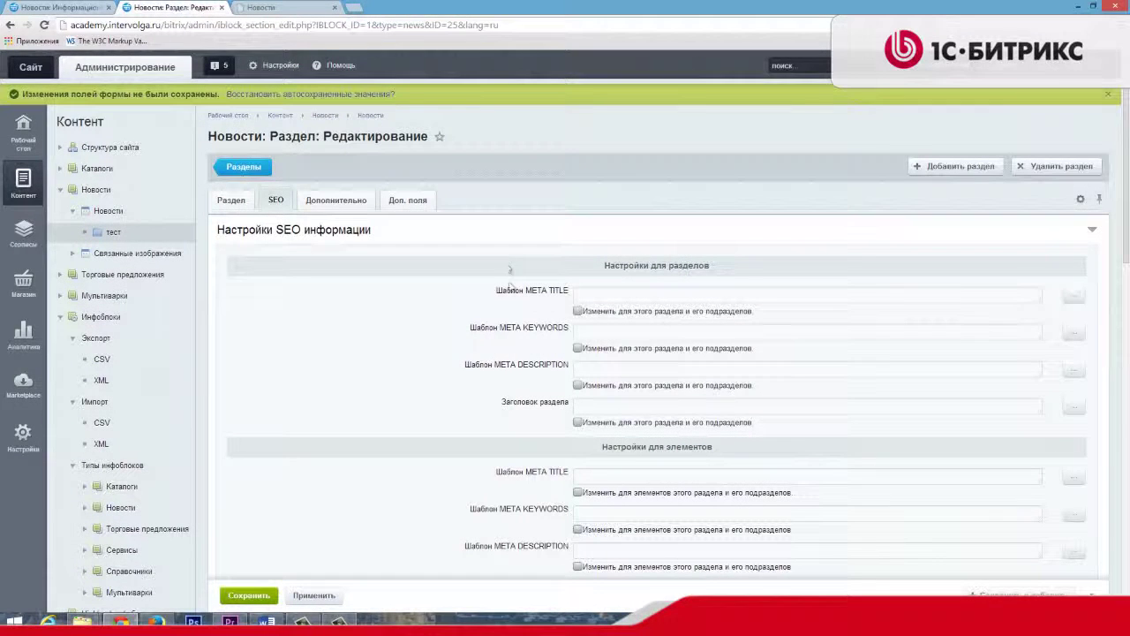
pyautogui.click(579, 312)
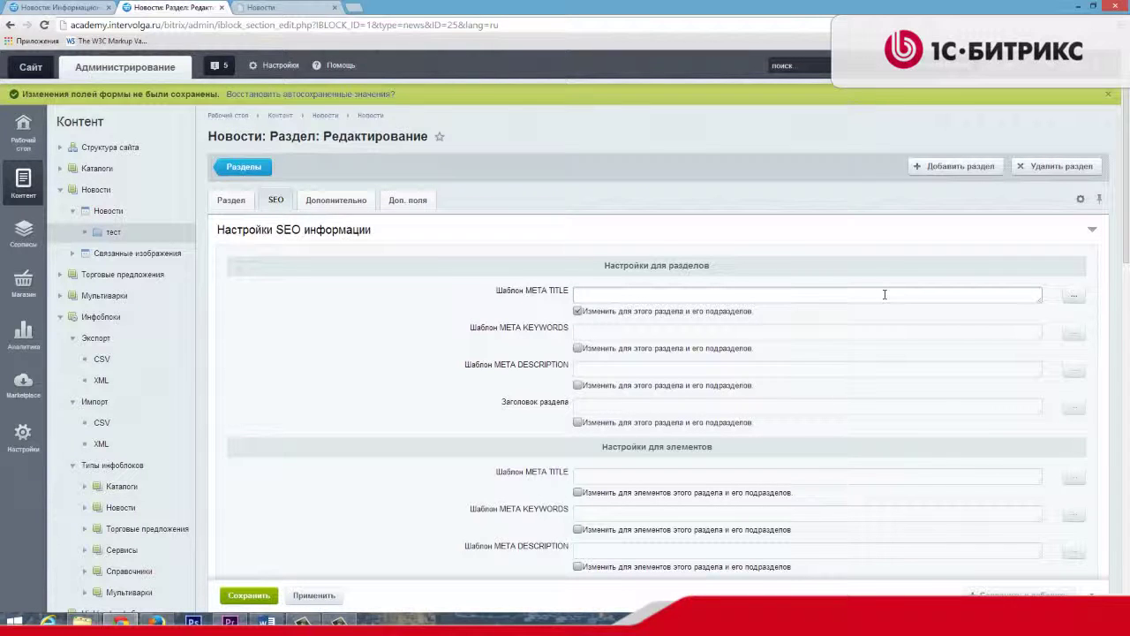
# - Enable a separate META TITLE template for the news item "Форум производителей одежды в России" in the тест section
pyautogui.click(125, 236)
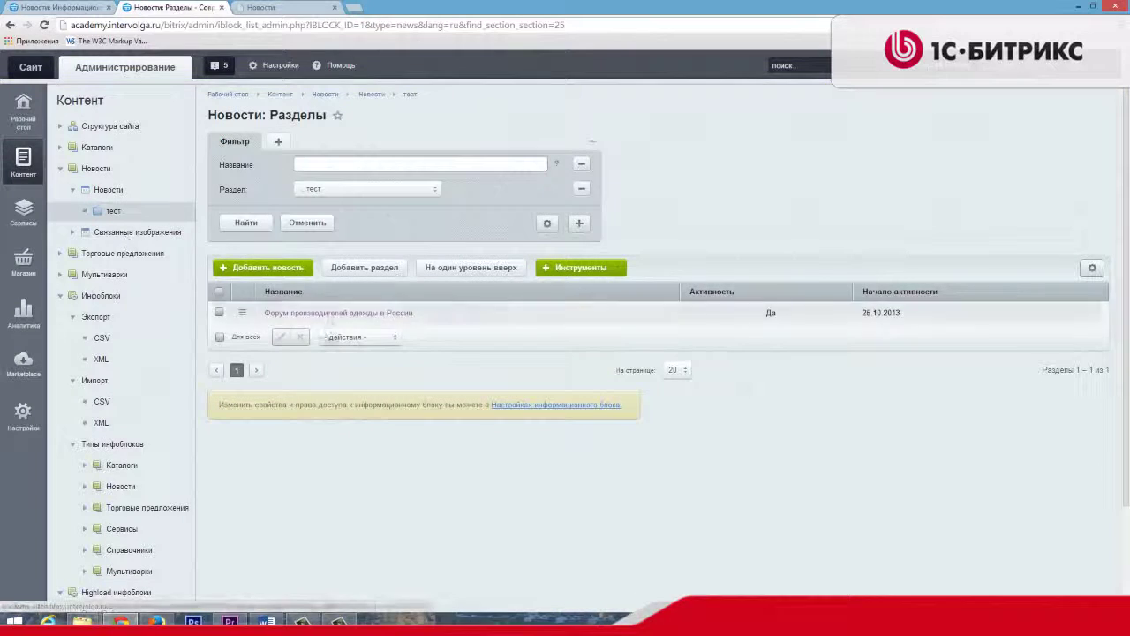
pyautogui.click(306, 314)
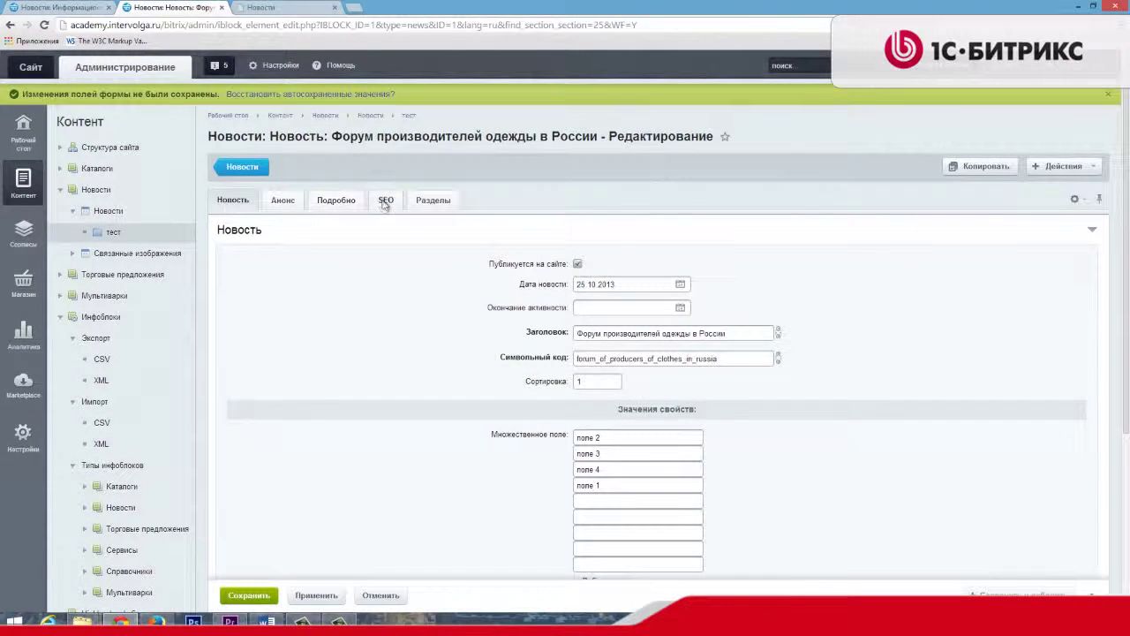
pyautogui.click(386, 200)
pyautogui.scroll(-1, 574, 316)
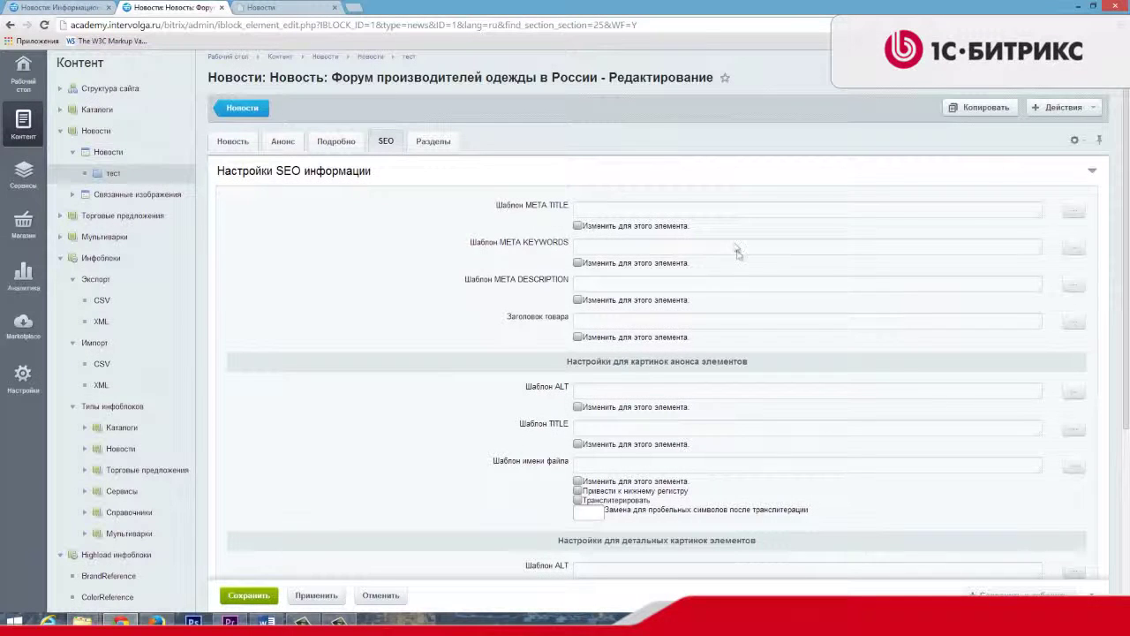
pyautogui.click(579, 225)
pyautogui.click(655, 207)
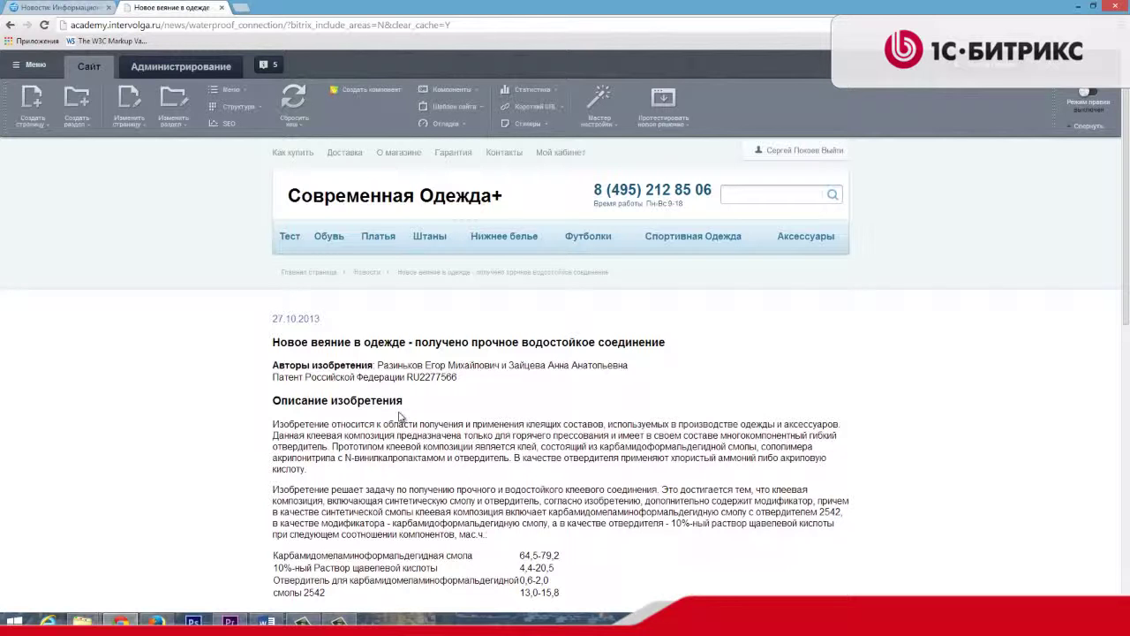
# - View the published news article "Новое веяние в одежде - получено прочное водостойкое соединение" and its page title
pyautogui.scroll(-1, 344, 371)
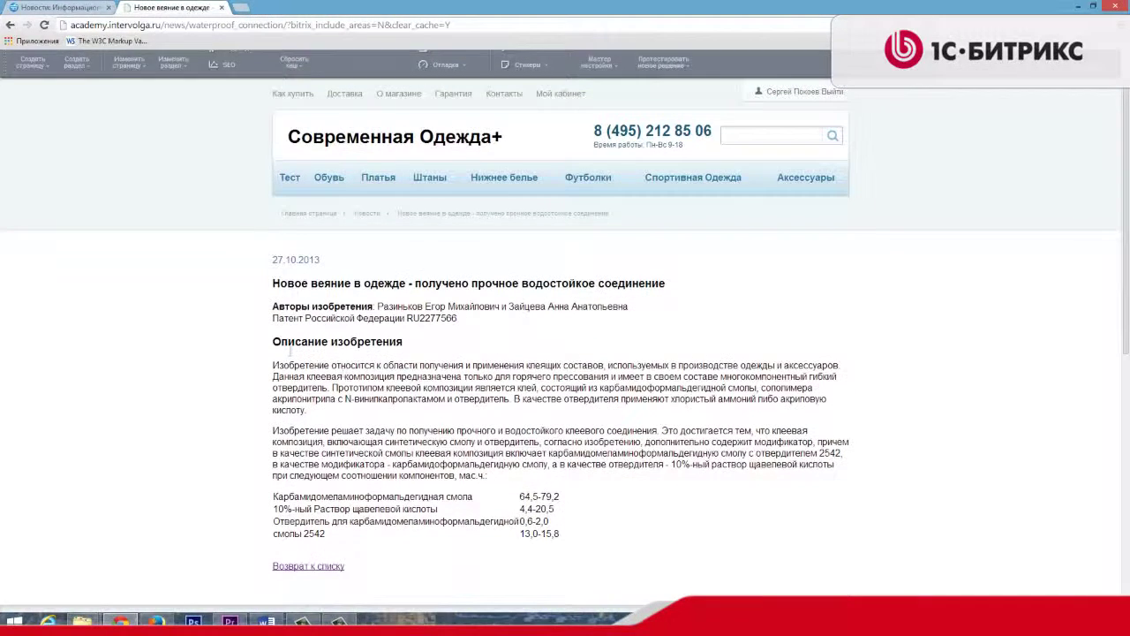
pyautogui.click(93, 8)
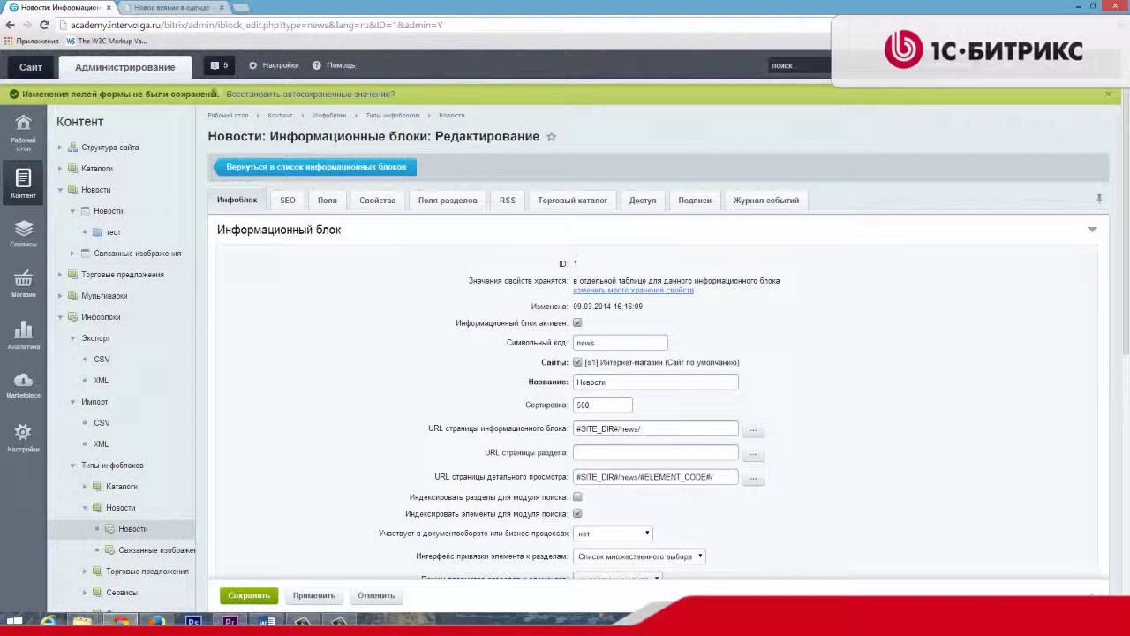
pyautogui.click(169, 8)
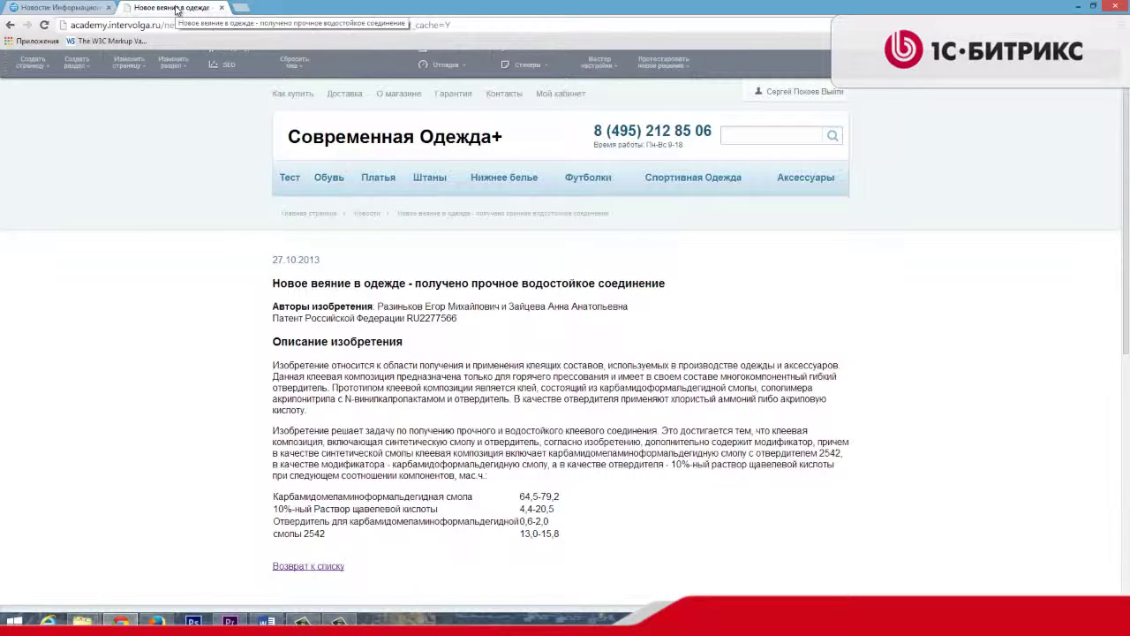
# - Insert the current element's name placeholder, {=this.Name}, into the META TITLE template for elements in the Новости infoblock's SEO settings
pyautogui.click(102, 9)
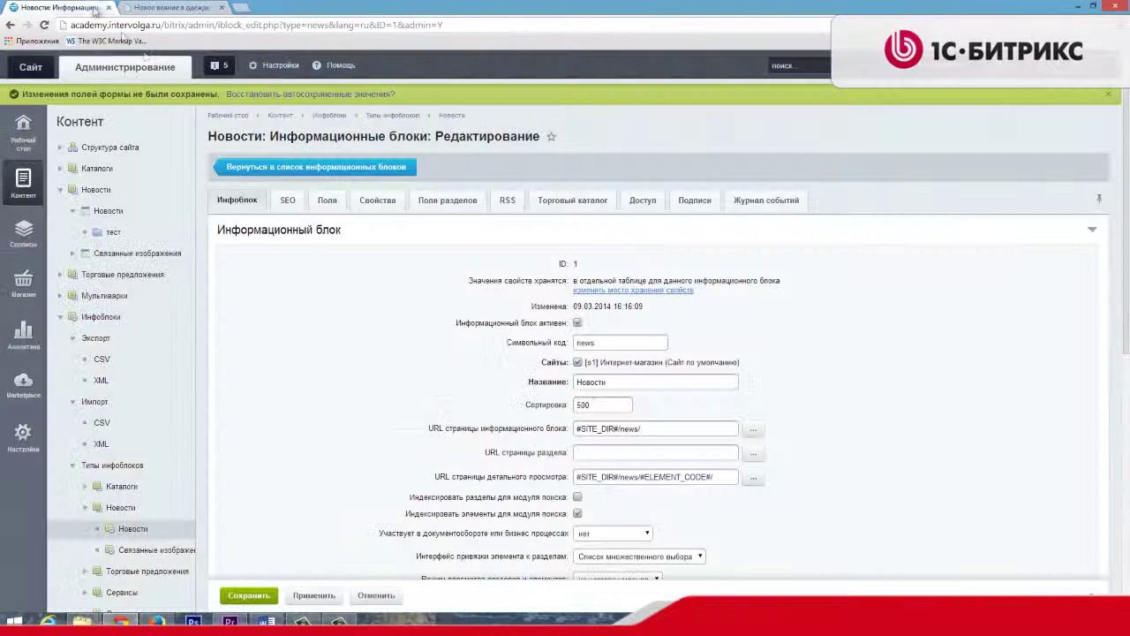
pyautogui.click(288, 199)
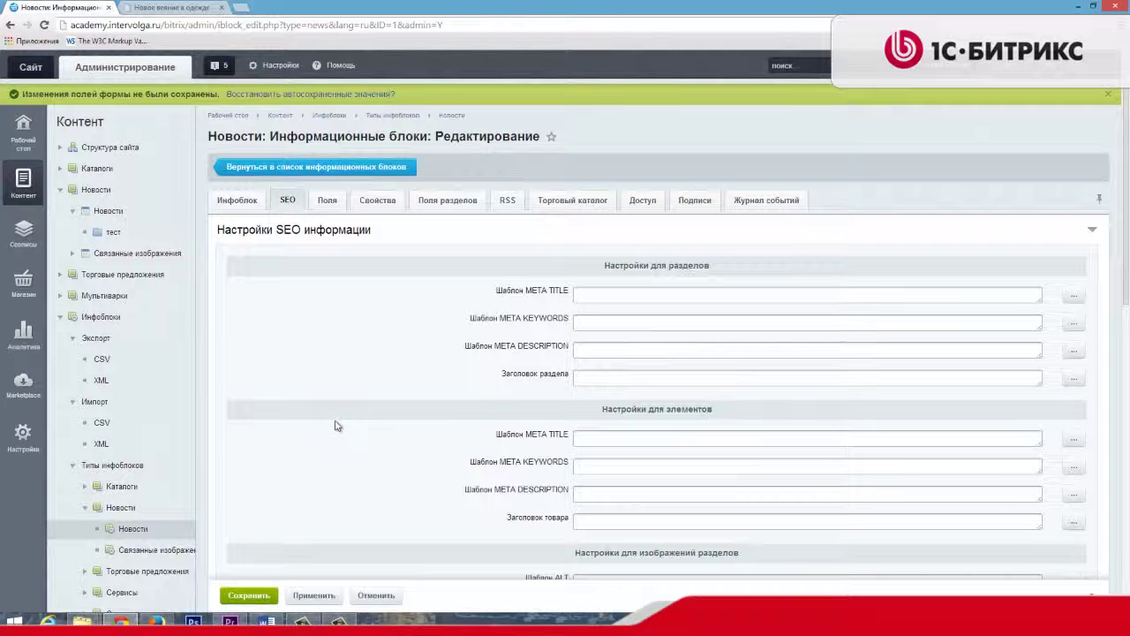
pyautogui.scroll(-1, 411, 342)
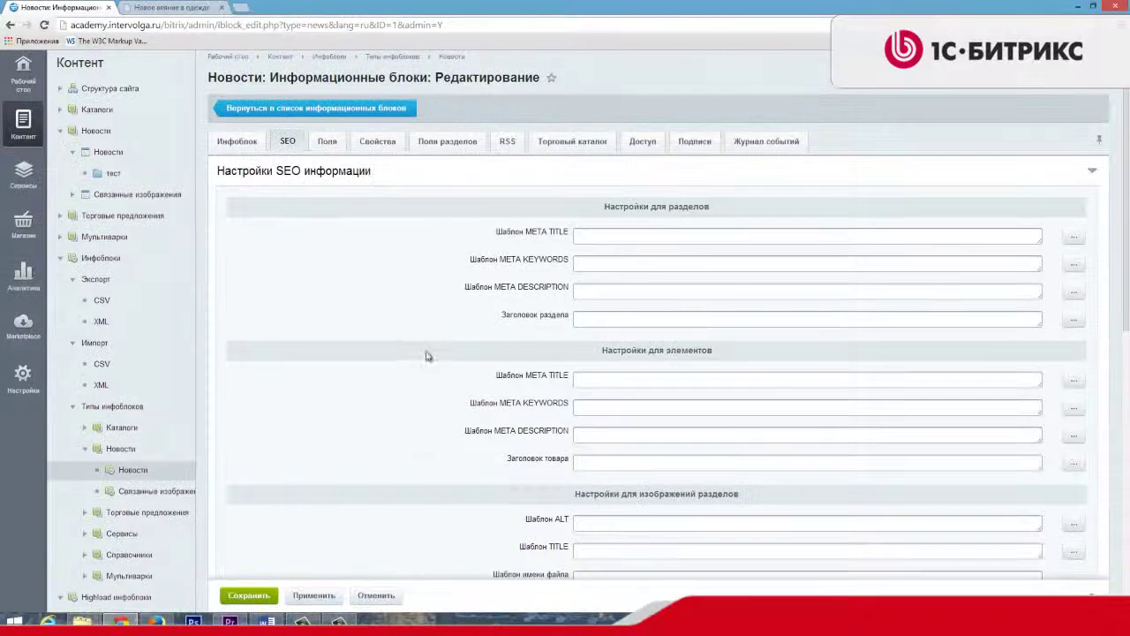
pyautogui.click(583, 378)
pyautogui.click(1075, 382)
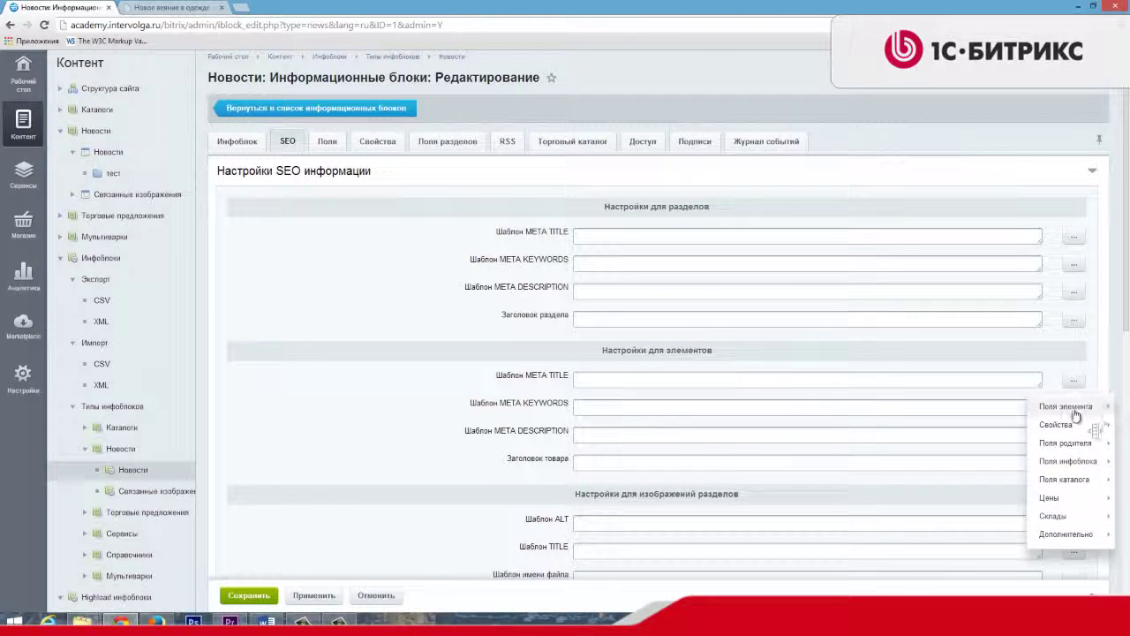
pyautogui.moveTo(1072, 413)
pyautogui.click(977, 416)
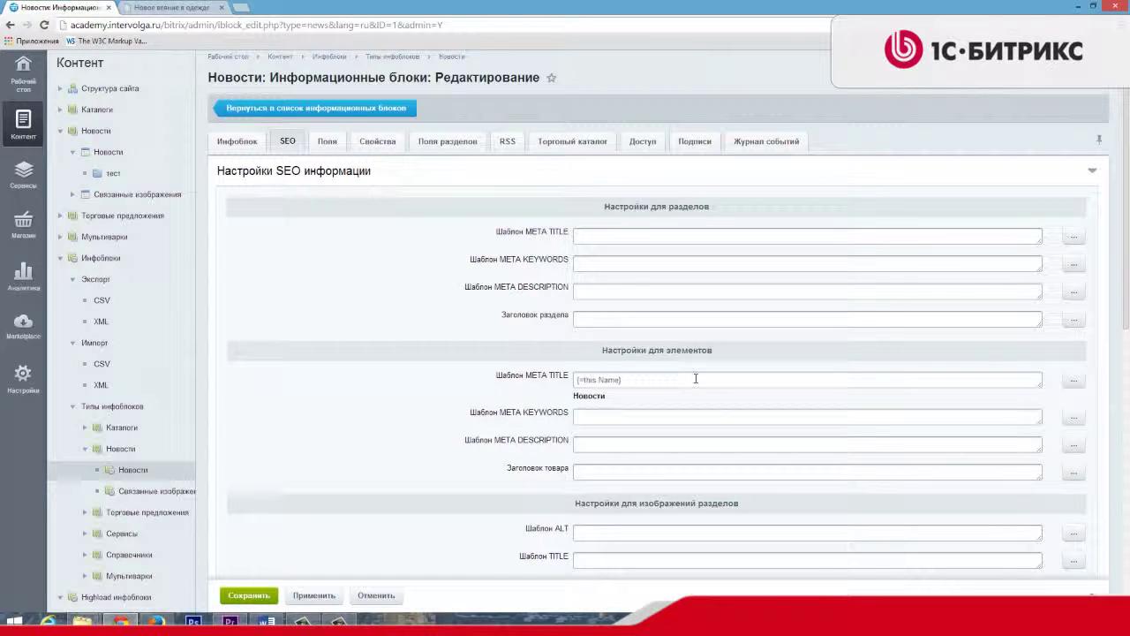
# - Append " / intervolga.ru" to the element META TITLE template, apply the infoblock settings and check the published article's page title
pyautogui.write('/')
pyautogui.write(' шт')
pyautogui.press('BackSpace')
pyautogui.press('BackSpace')
pyautogui.write('intervolga.ru')
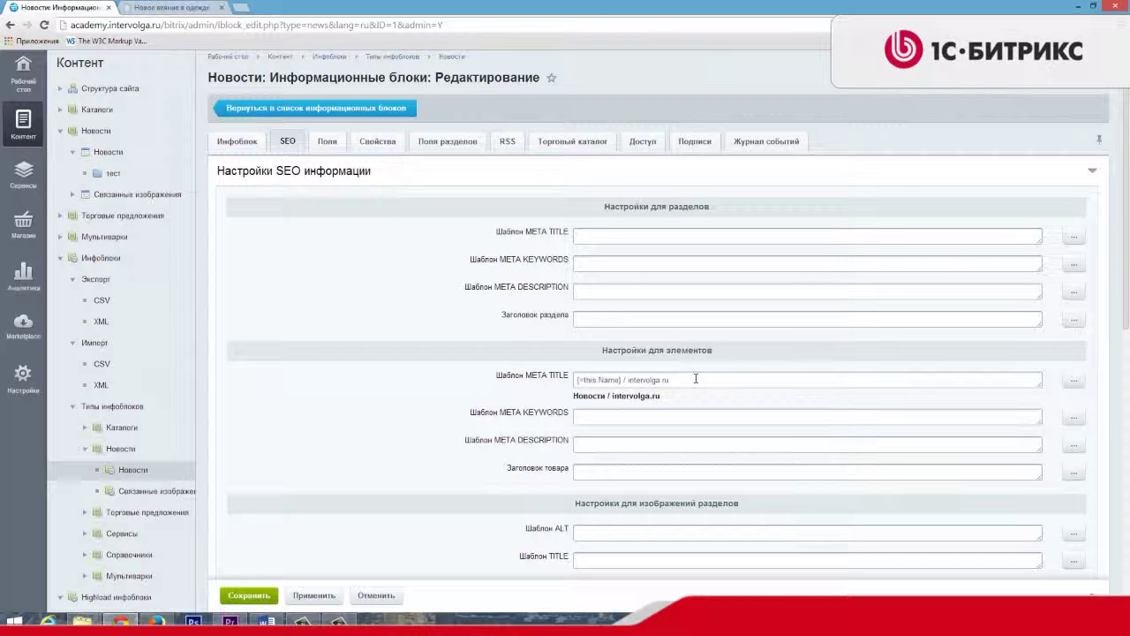
pyautogui.scroll(-2, 410, 371)
pyautogui.scroll(-6, 379, 459)
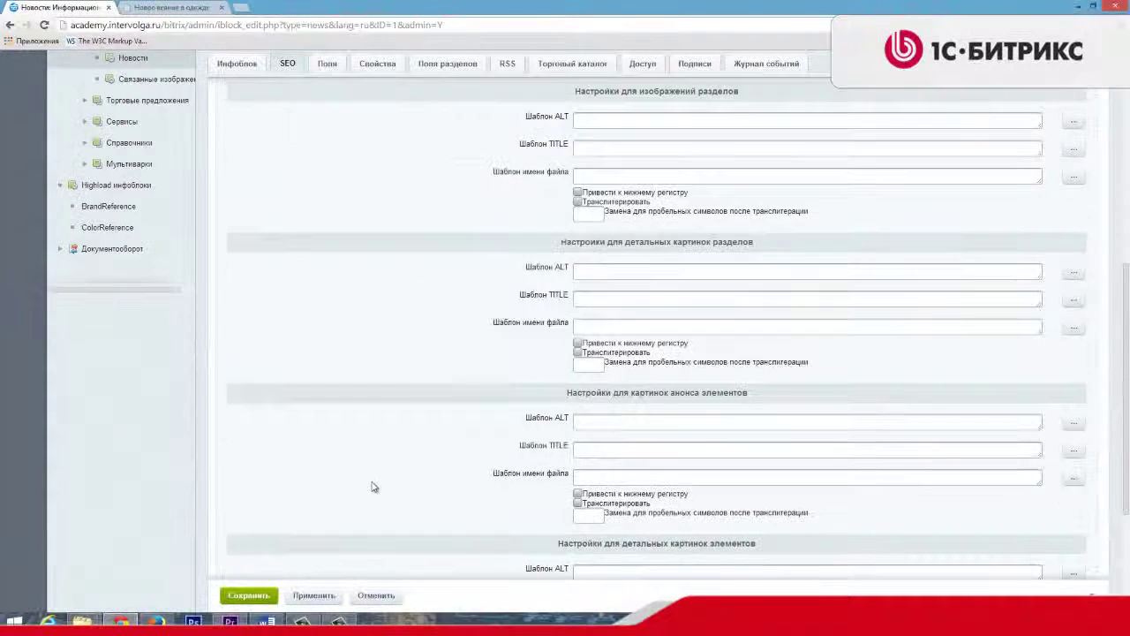
pyautogui.click(311, 541)
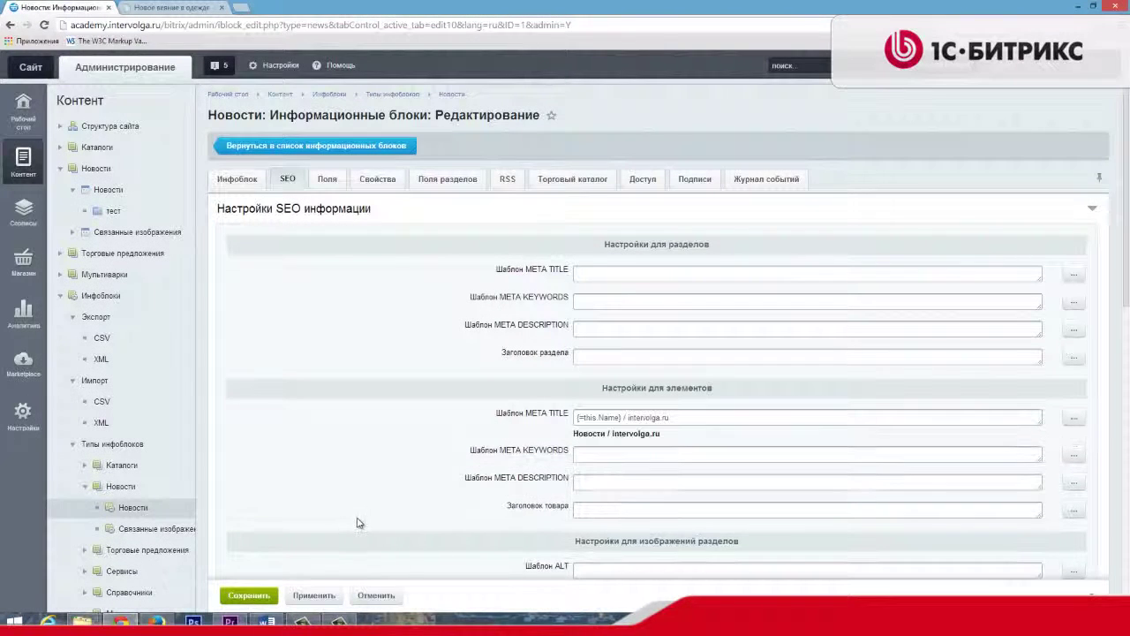
pyautogui.click(177, 10)
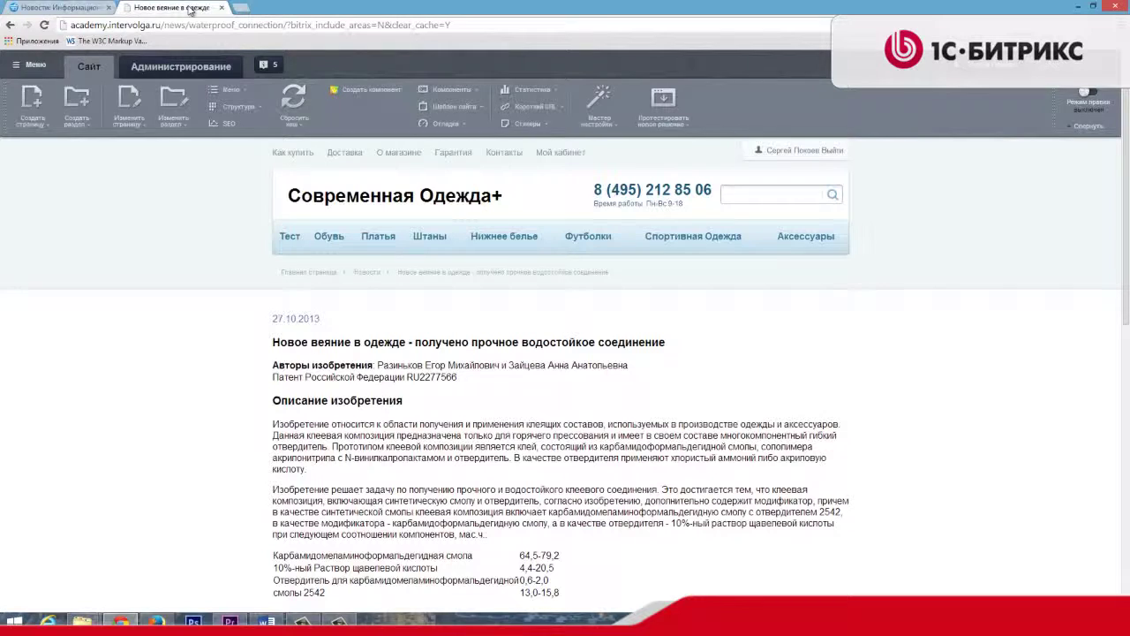
# - Set the element META KEYWORDS template to "{=this.Name} / KEYWORDS" and META DESCRIPTION to "{=this.Name} / DESCRIPTION" in the infoblock's SEO settings
pyautogui.click(17, 7)
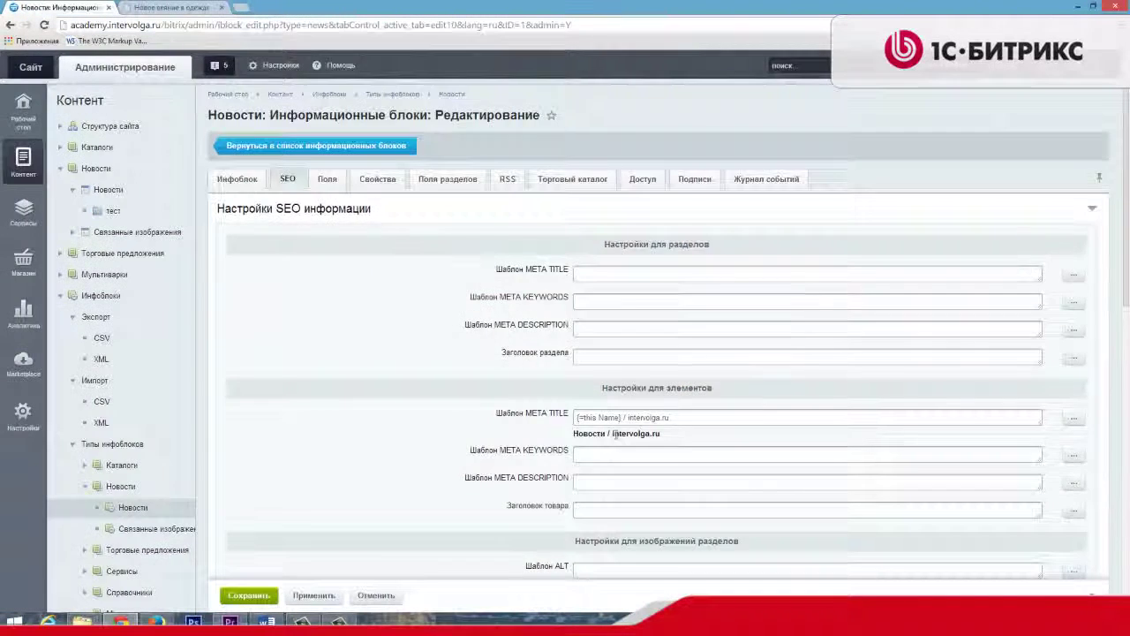
pyautogui.scroll(-2, 615, 432)
pyautogui.click(1073, 340)
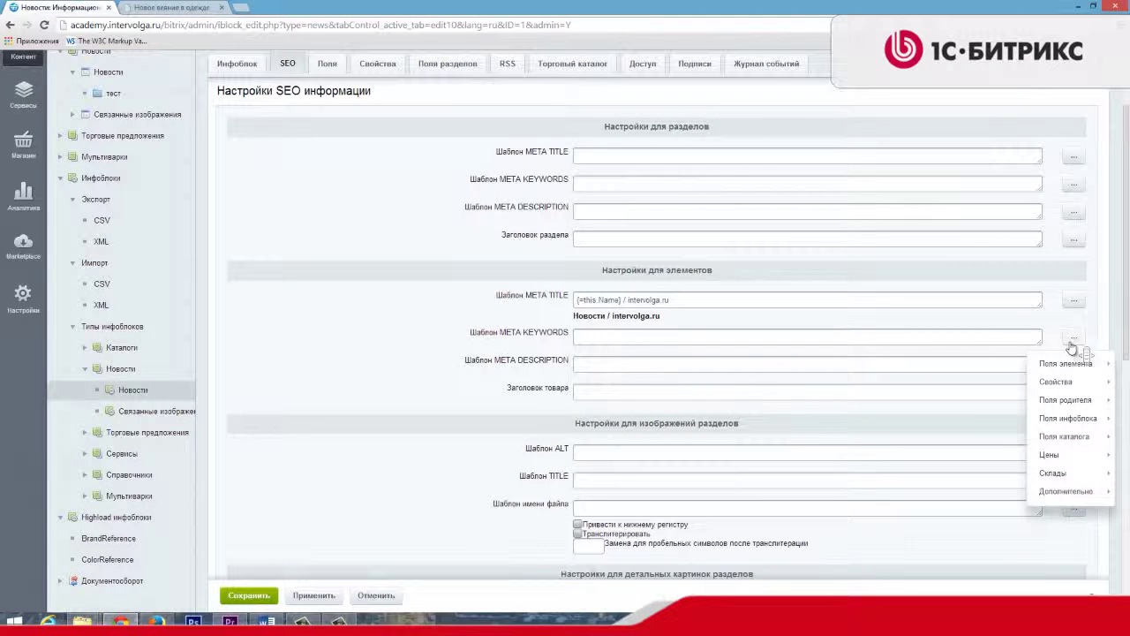
pyautogui.moveTo(1066, 363)
pyautogui.click(918, 363)
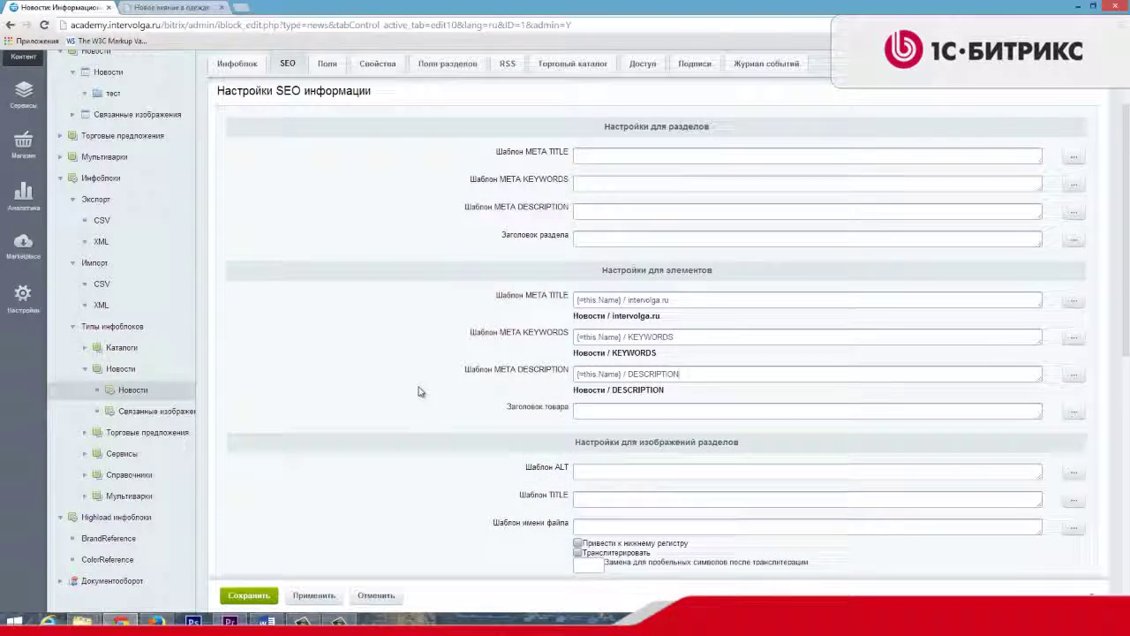
# - Look over the remaining element title and image templates, and apply the infoblock's SEO settings
pyautogui.scroll(-2, 530, 371)
pyautogui.click(652, 290)
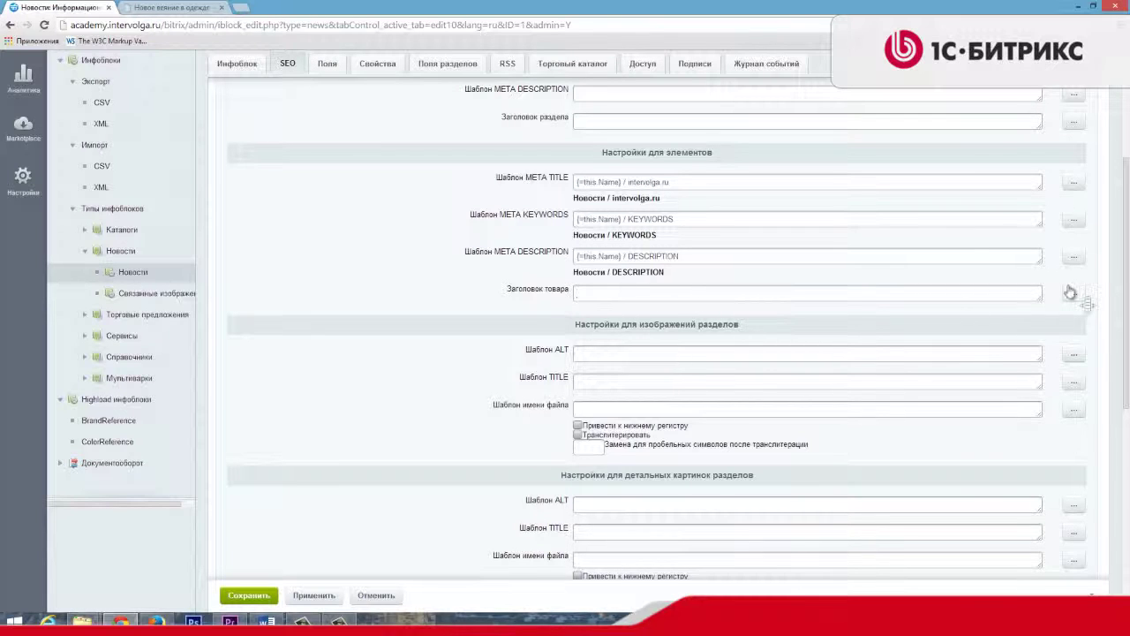
pyautogui.scroll(-3, 409, 378)
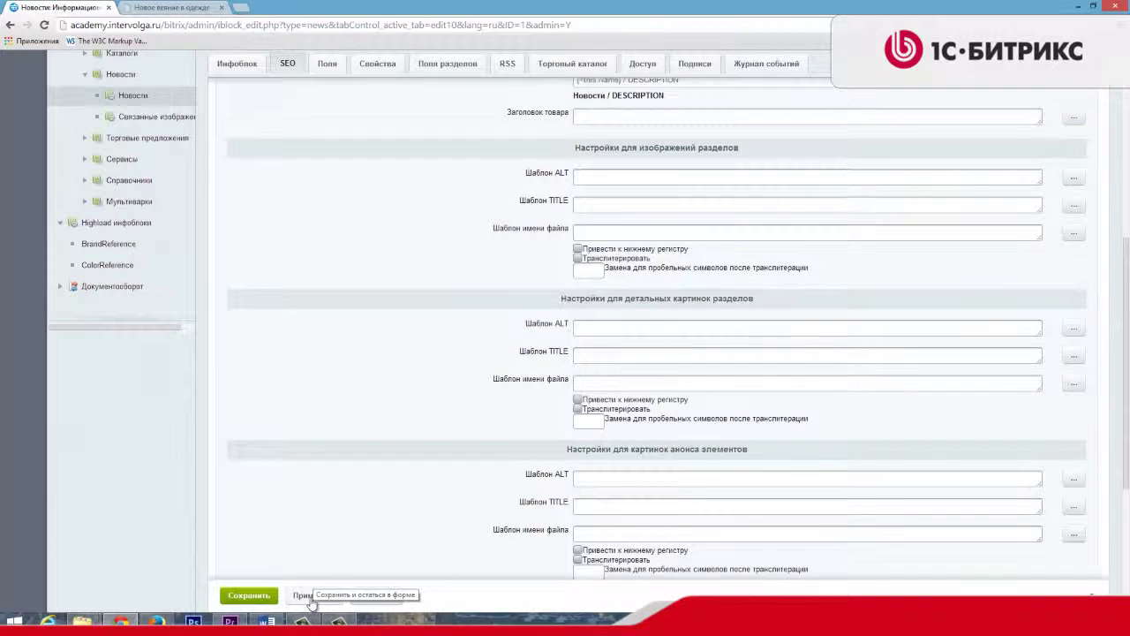
pyautogui.scroll(2, 345, 433)
pyautogui.scroll(-1, 345, 423)
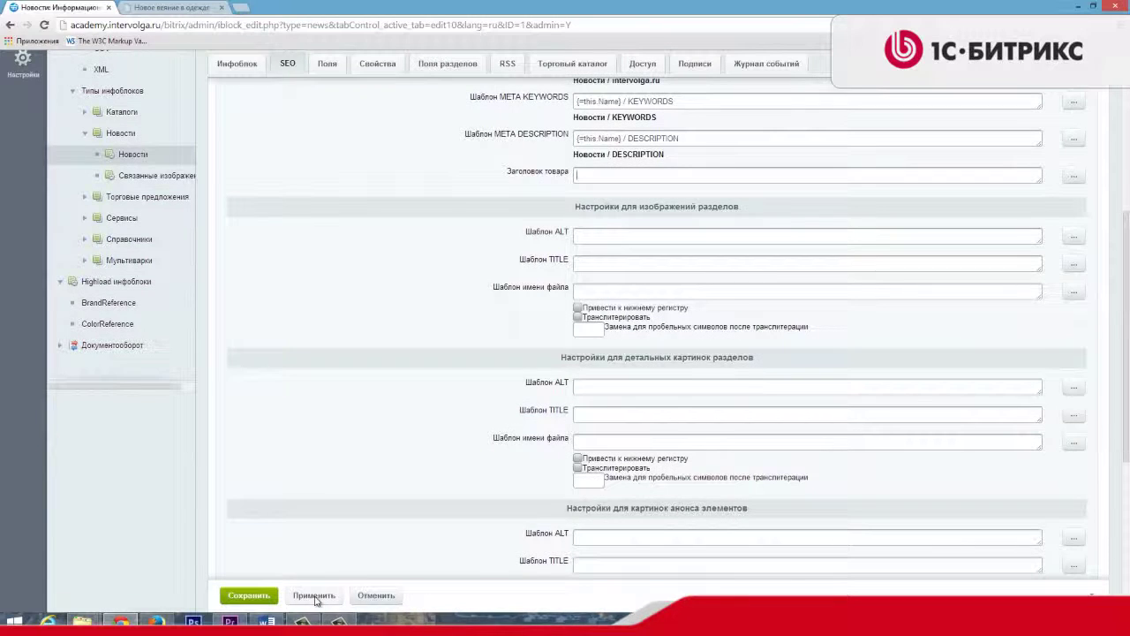
pyautogui.click(315, 599)
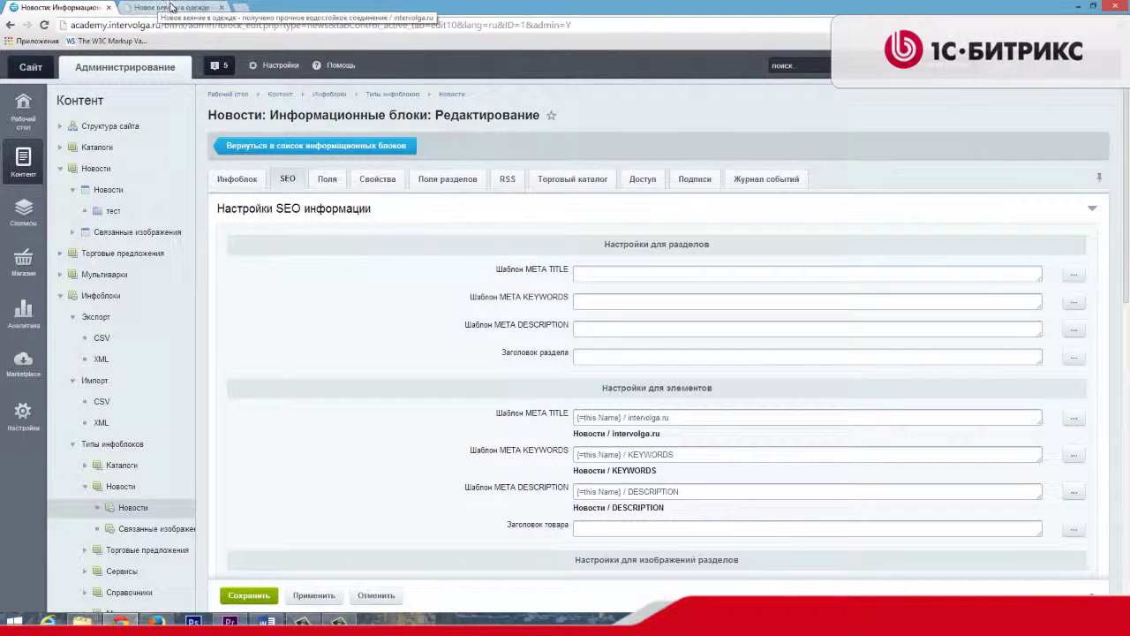
# - Inspect the published article's source code for the keywords and description meta tags, and search it for "title"
pyautogui.click(173, 7)
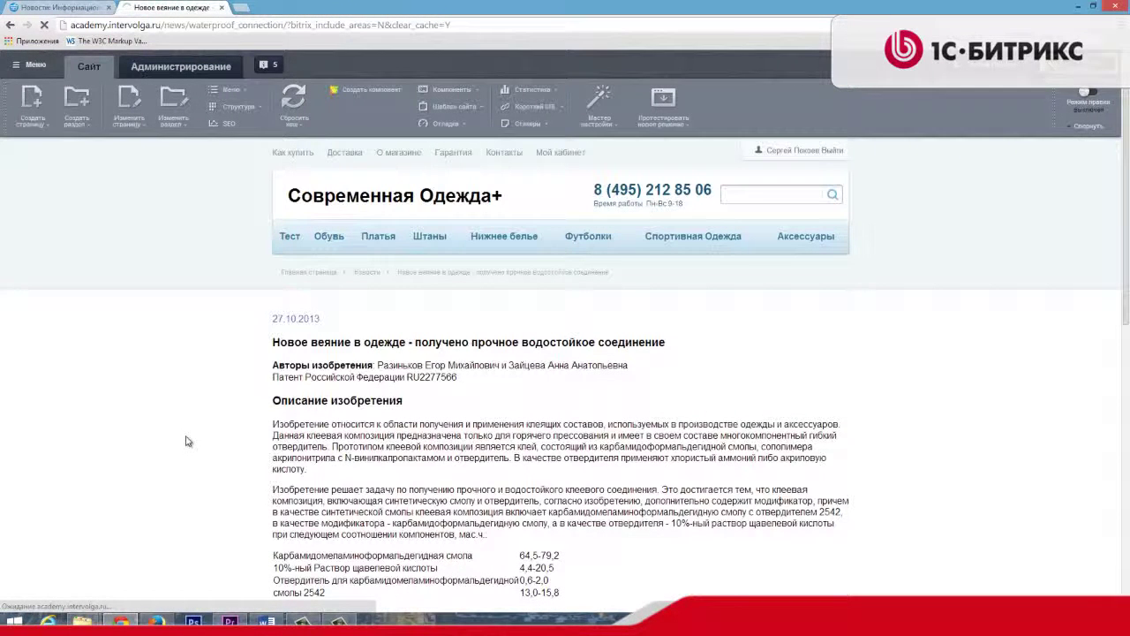
pyautogui.rightClick(211, 271)
pyautogui.click(261, 367)
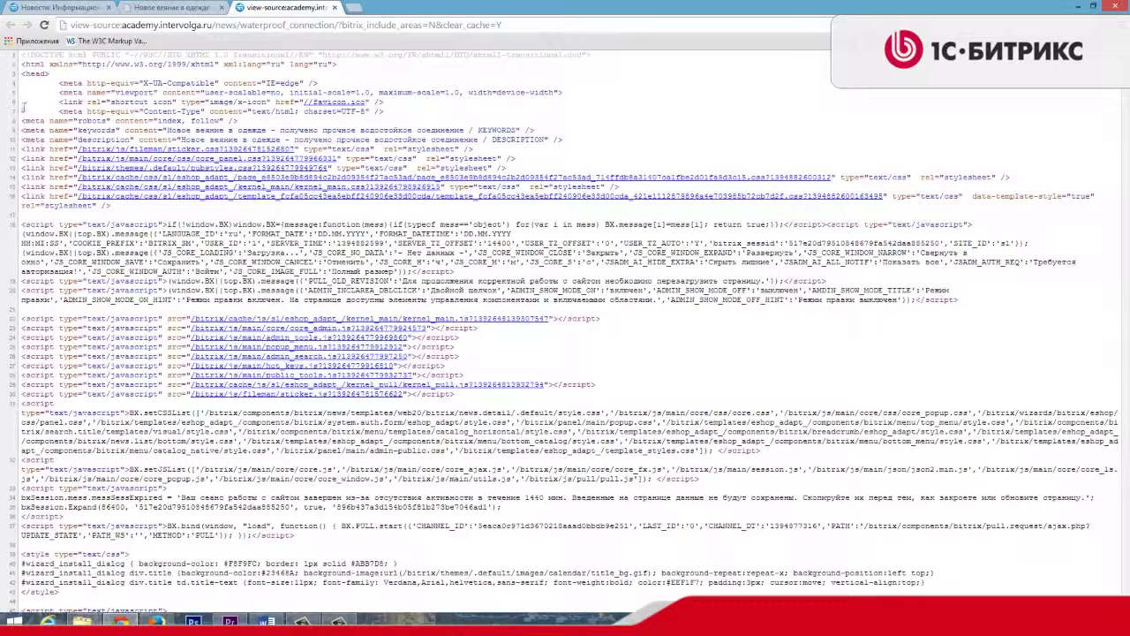
pyautogui.moveTo(524, 130); pyautogui.dragTo(167, 130)
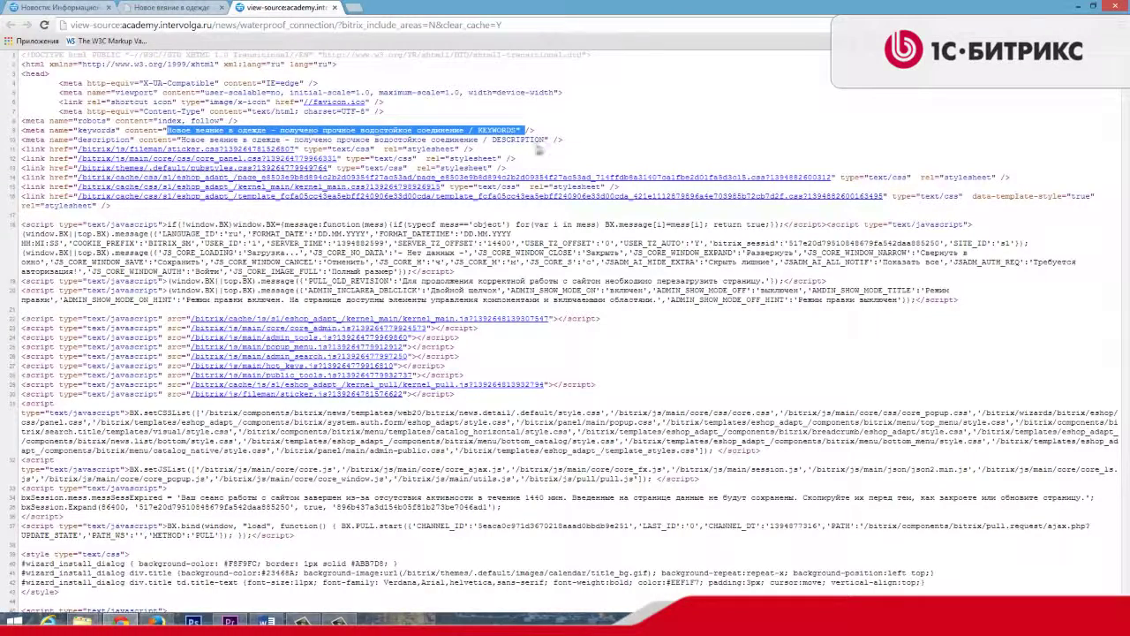
pyautogui.moveTo(552, 138); pyautogui.dragTo(138, 140)
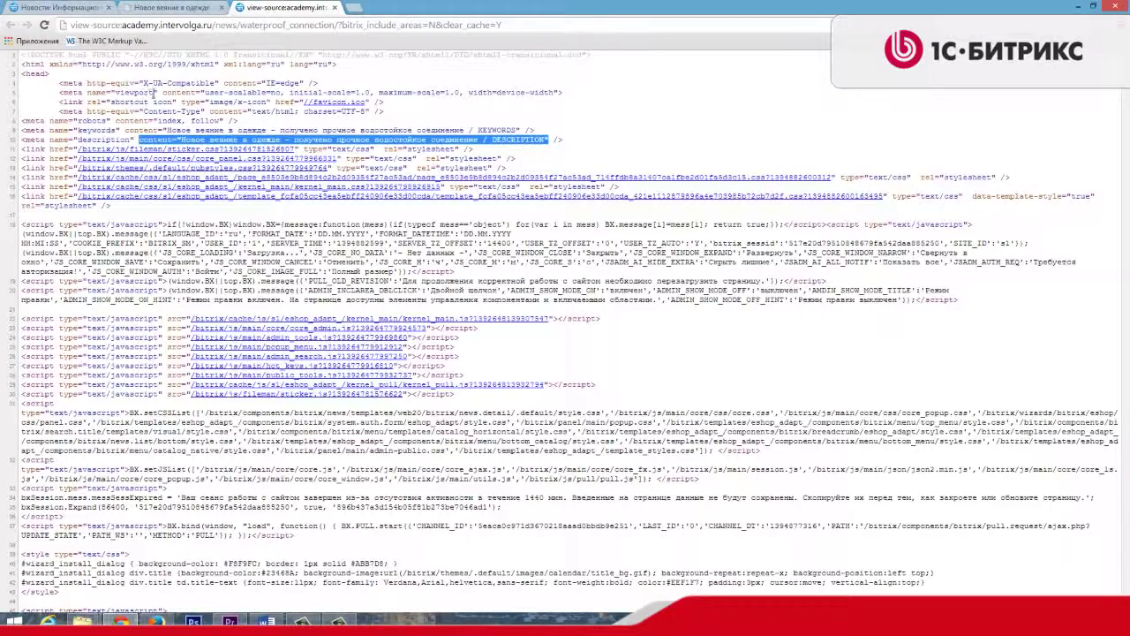
pyautogui.hotkey('ctrl', 'f')
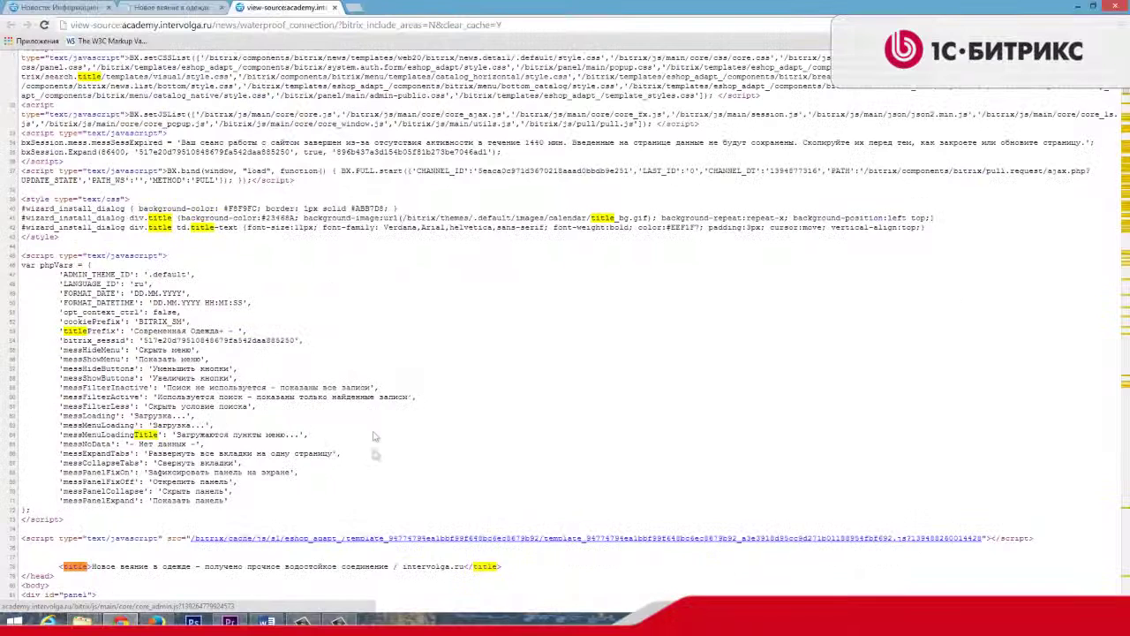
# - Locate the title tag in the article's source code and select the complete tag with its text
pyautogui.scroll(-1, 115, 502)
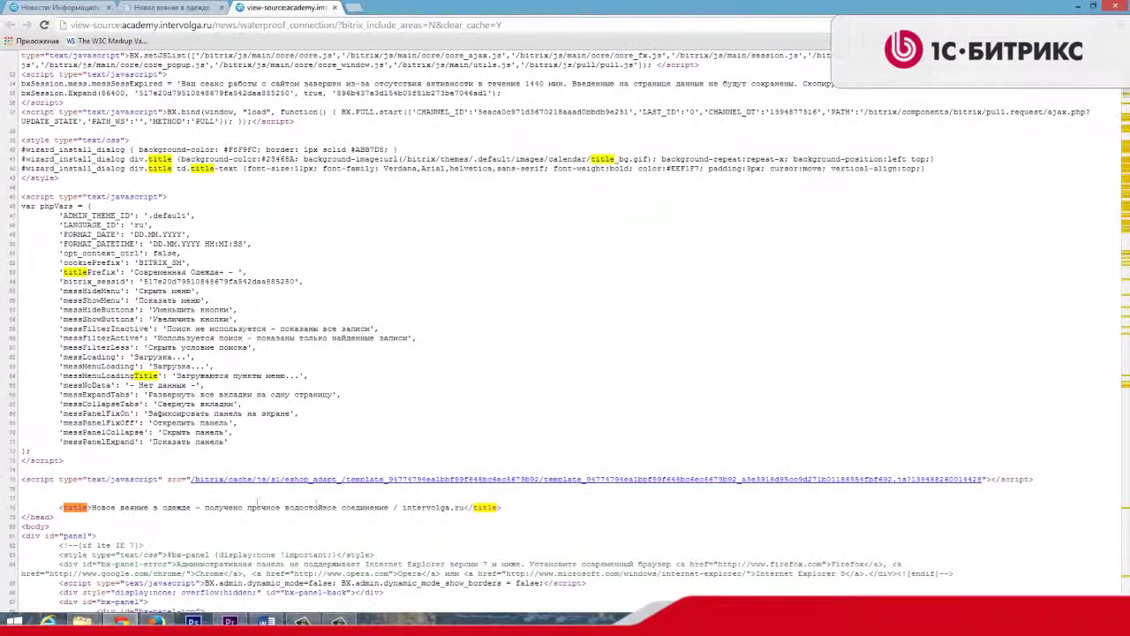
pyautogui.moveTo(502, 508); pyautogui.dragTo(57, 505)
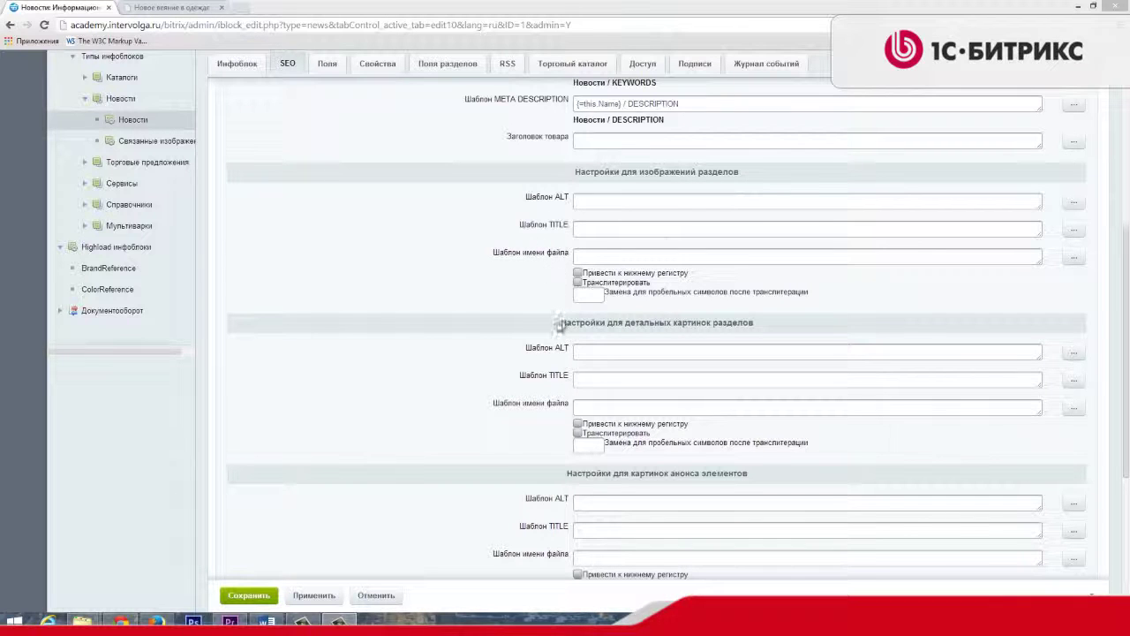
# - Look over the image SEO settings, focusing on the ALT, TITLE and whitespace replacement fields for element preview pictures
pyautogui.scroll(-2, 484, 383)
pyautogui.scroll(-2, 561, 378)
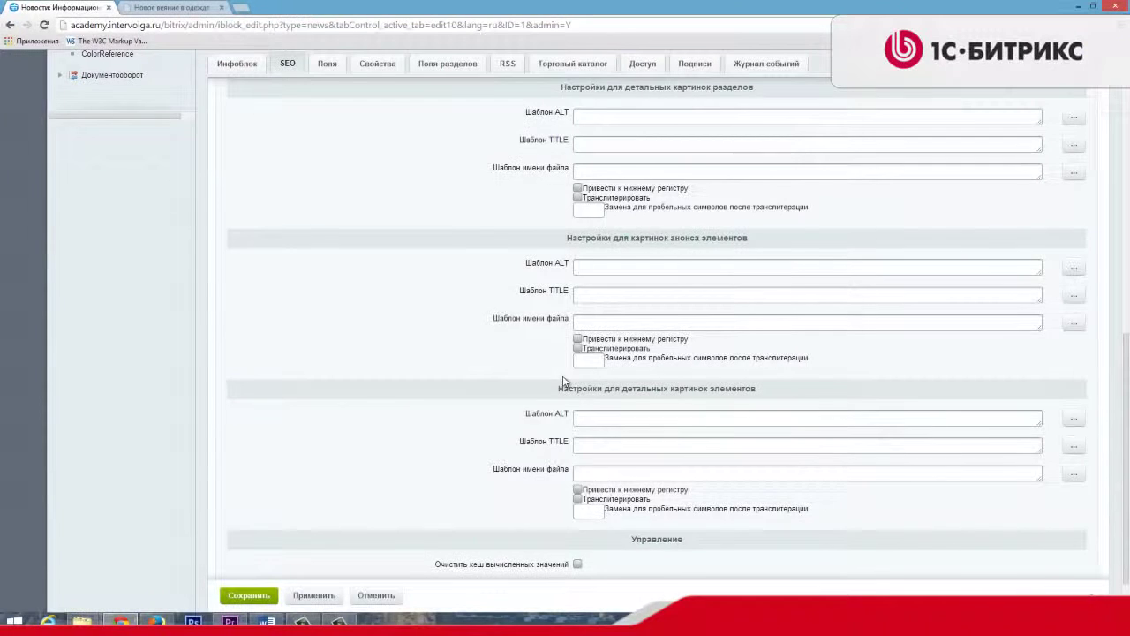
pyautogui.click(617, 269)
pyautogui.click(616, 291)
pyautogui.click(584, 360)
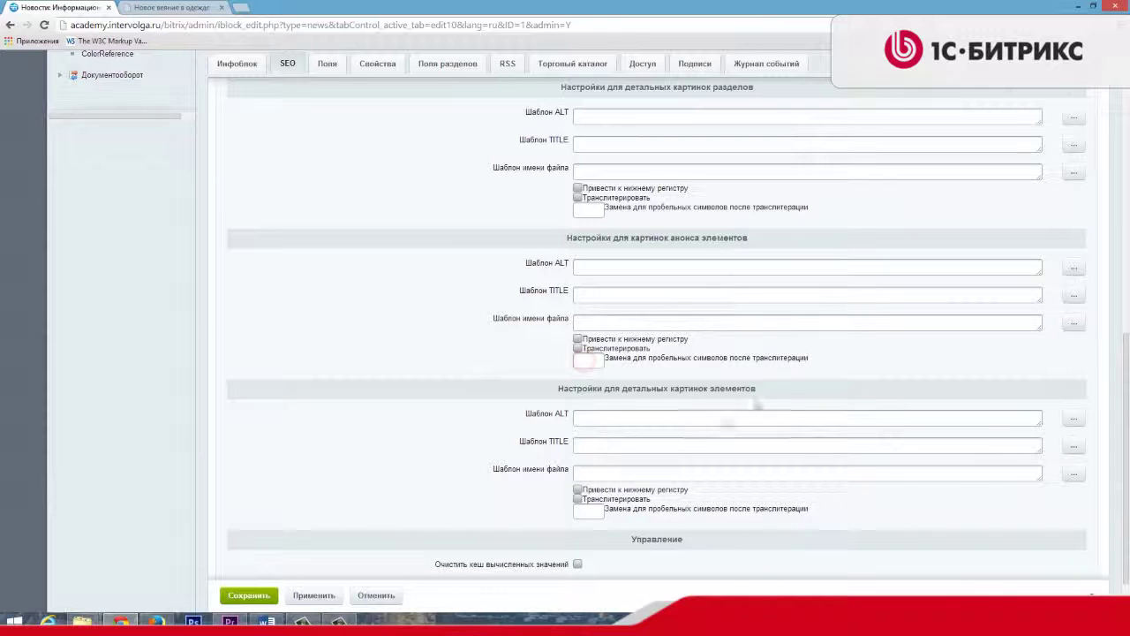
# - Enter "5454" as the ALT template for the detail pictures of elements
pyautogui.scroll(2, 534, 402)
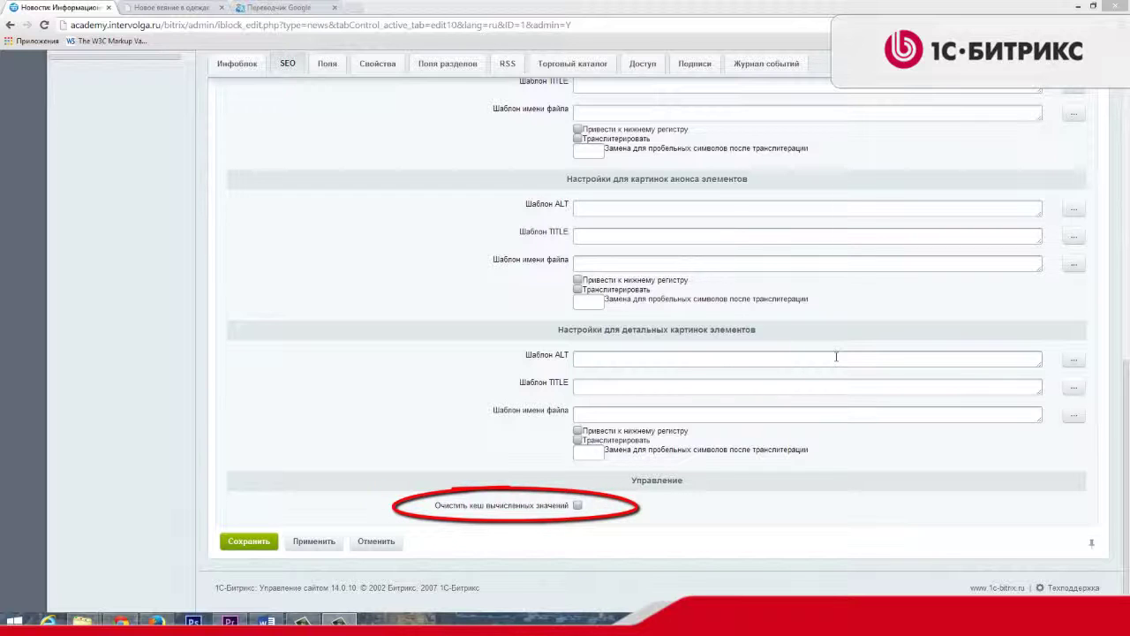
pyautogui.write('5454')
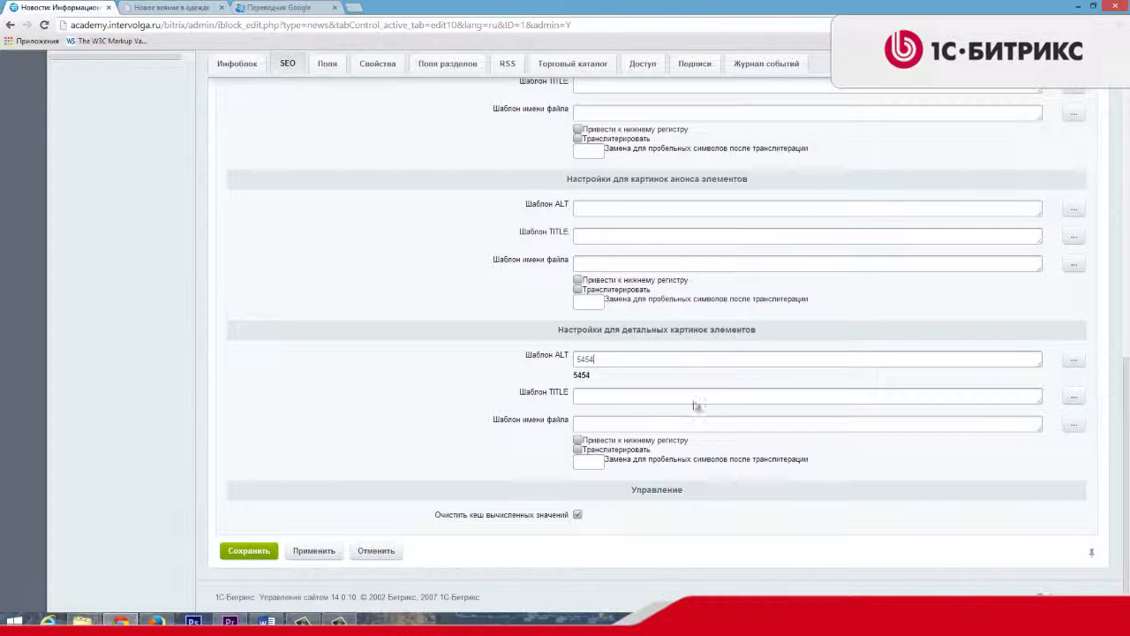